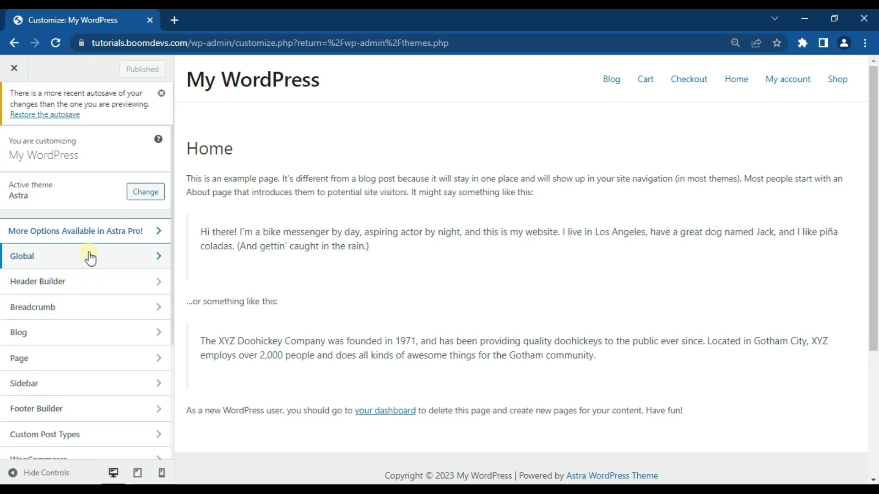
# Step: Change the theme's normal link color to magenta in the global color settings
pyautogui.click(104, 258)
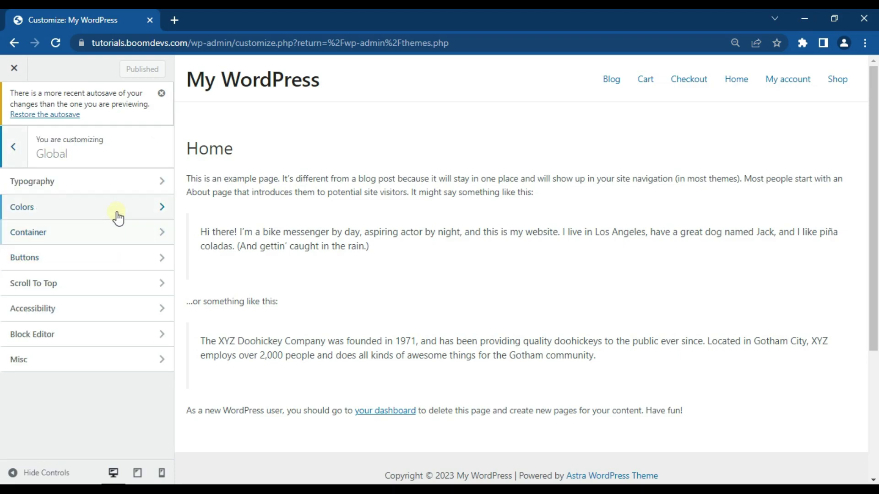
pyautogui.click(100, 207)
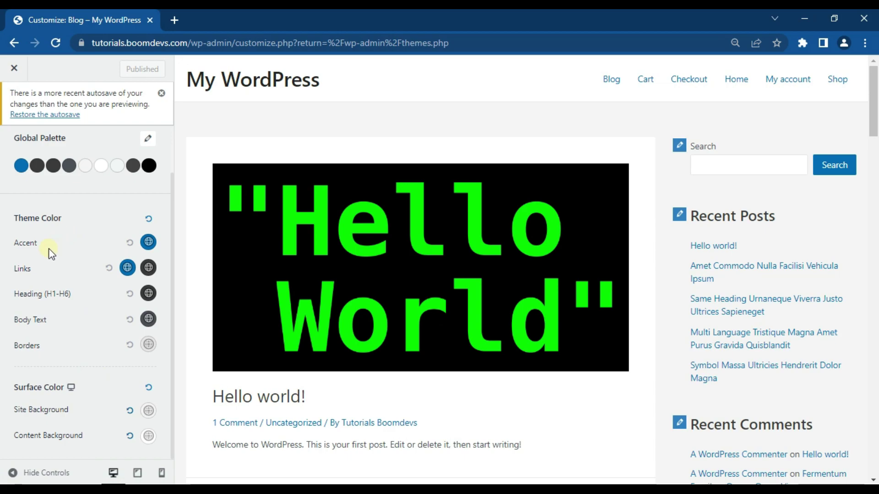
pyautogui.click(127, 271)
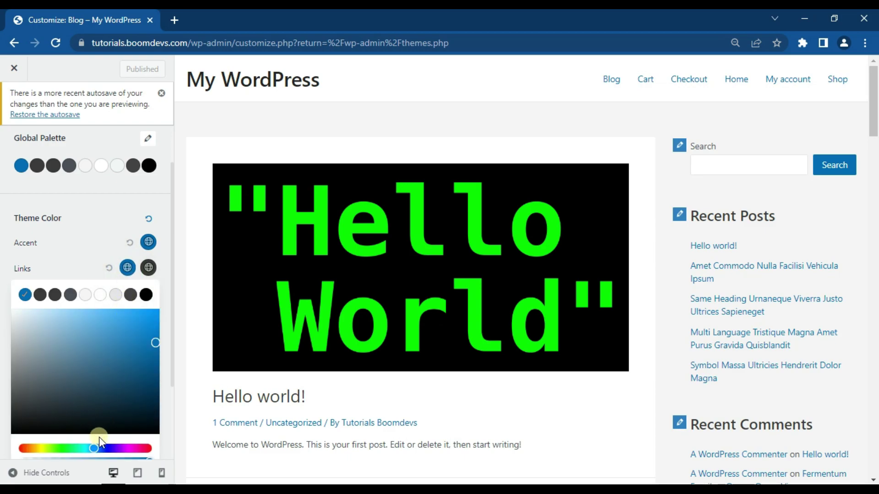
pyautogui.moveTo(95, 448); pyautogui.dragTo(81, 449)
pyautogui.moveTo(81, 404); pyautogui.dragTo(138, 403)
# Step: Set the theme's link hover color to bright green and publish the customizer changes
pyautogui.click(148, 270)
pyautogui.click(149, 270)
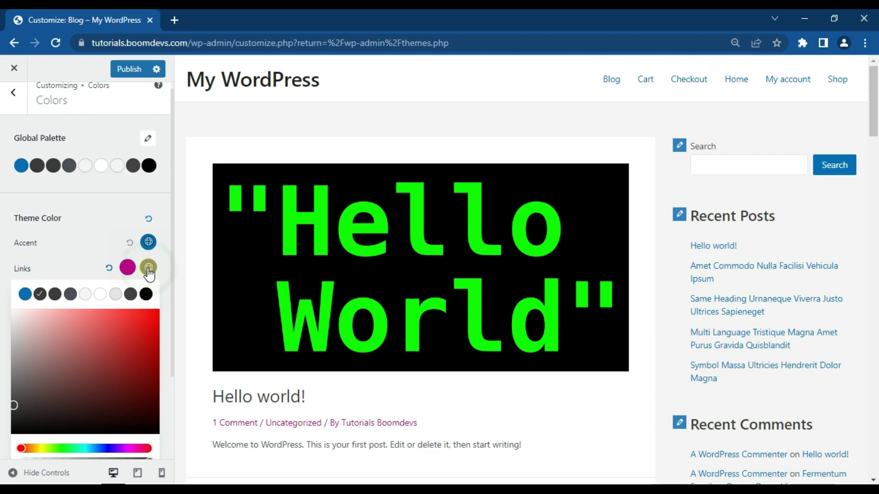
pyautogui.moveTo(46, 447)
pyautogui.mouseDown()
pyautogui.moveTo(133, 446)
pyautogui.moveTo(45, 449)
pyautogui.moveTo(60, 448)
pyautogui.mouseUp()
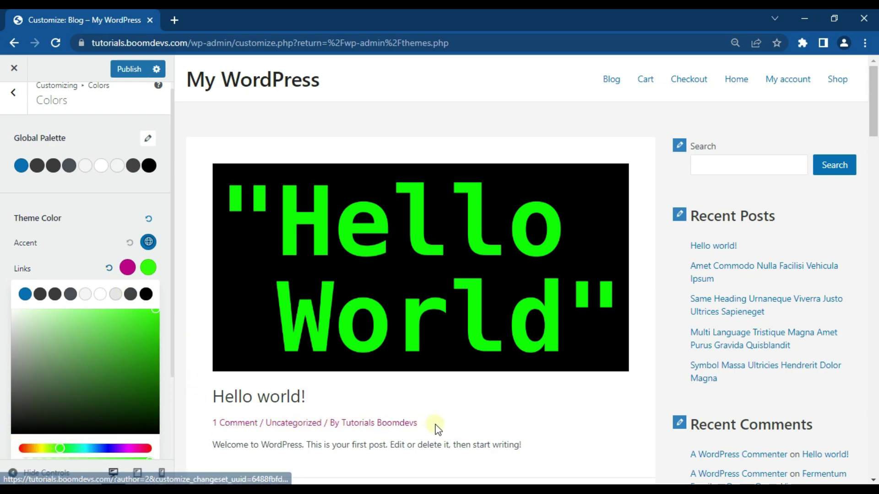
pyautogui.click(120, 72)
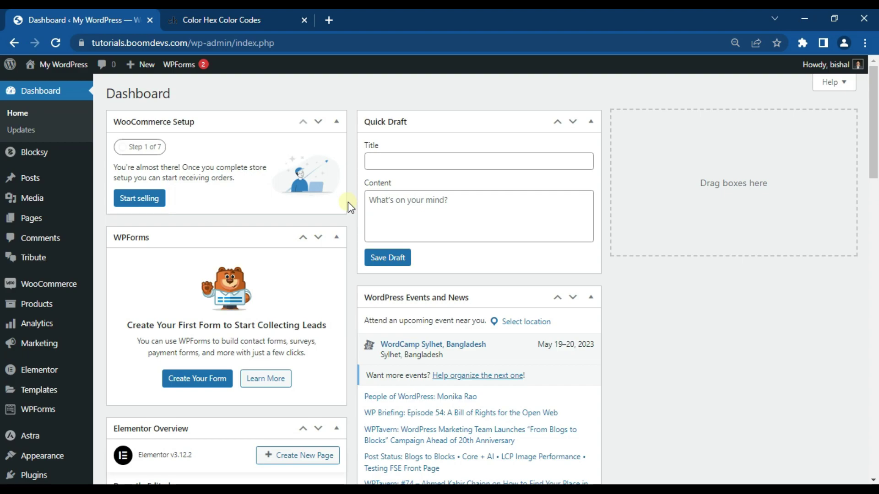
# Step: Browse the users' latest favorite colors on the Color Hex site for hex codes, and return to the WordPress dashboard
pyautogui.click(255, 21)
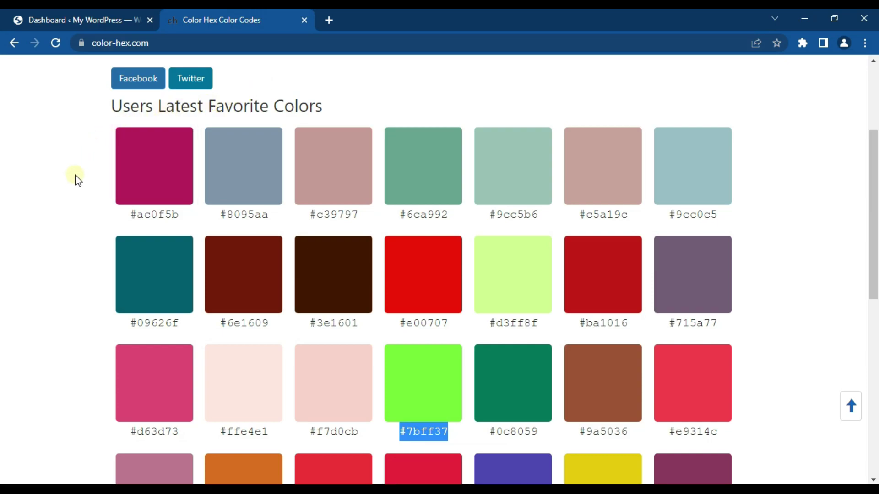
pyautogui.scroll(-5, 75, 178)
pyautogui.scroll(4, 68, 114)
pyautogui.click(73, 18)
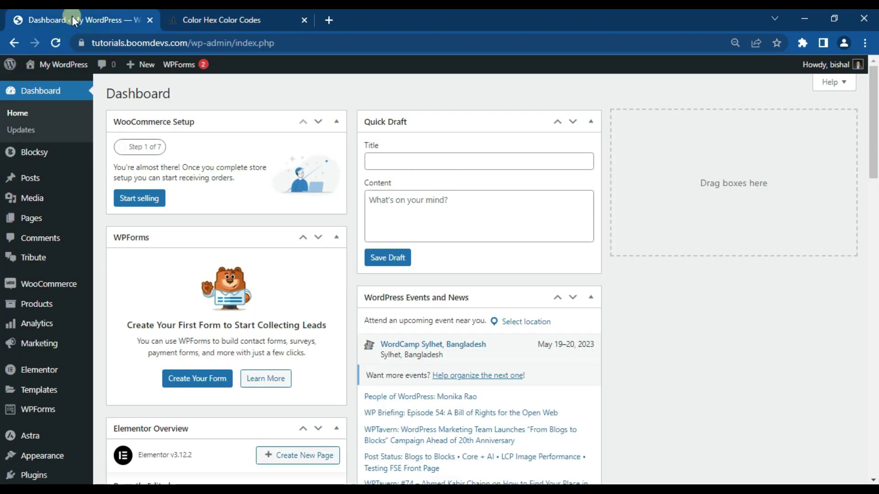
# Step: Open the Additional CSS section of the theme customizer from the WordPress dashboard
pyautogui.scroll(-4, 102, 250)
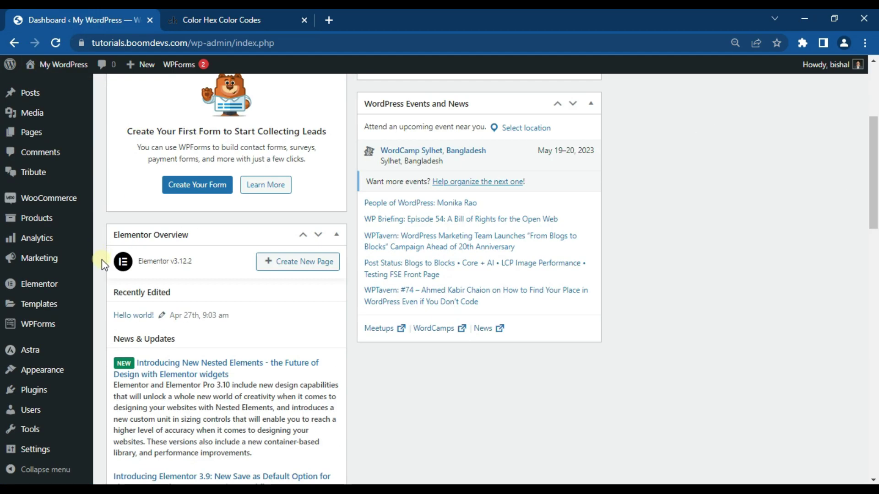
pyautogui.click(75, 370)
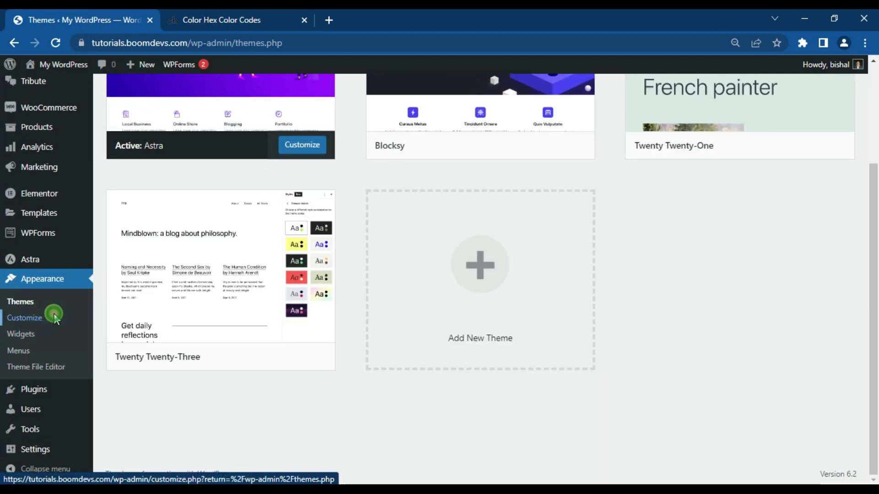
pyautogui.click(54, 317)
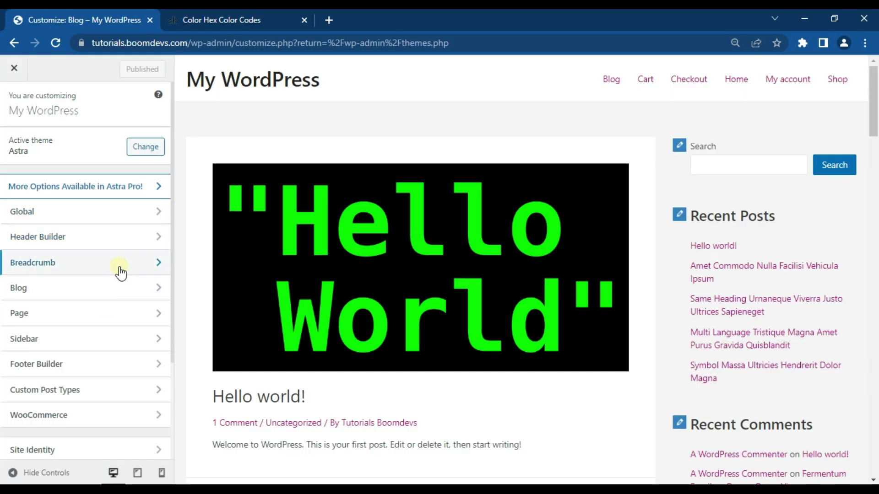
pyautogui.scroll(-3, 120, 323)
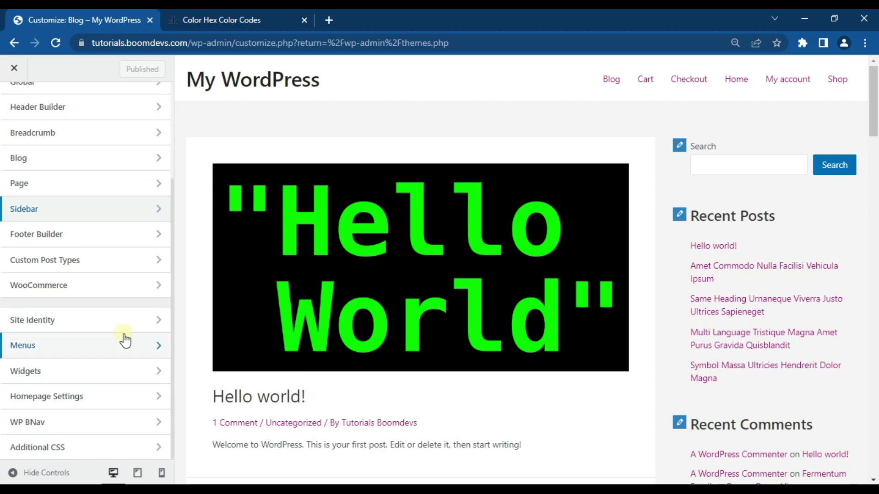
pyautogui.click(88, 449)
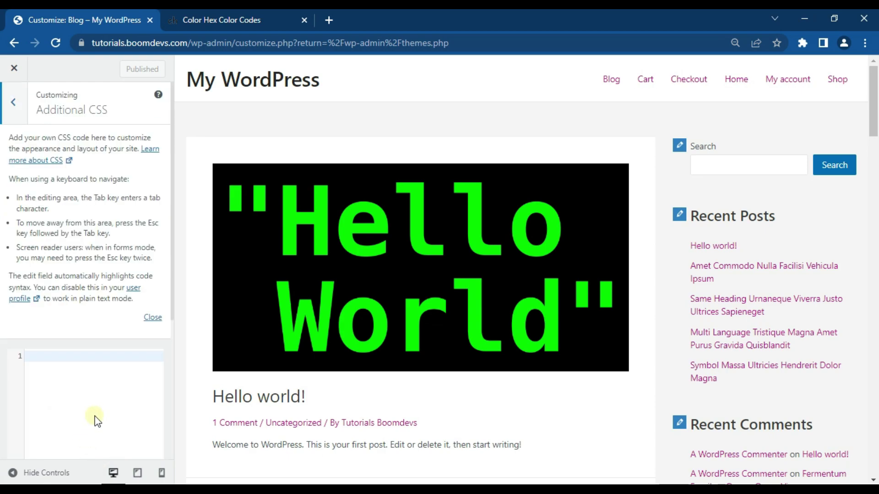
# Step: Add the CSS rule a { color: #0c9aa9 } to the site and publish it
pyautogui.scroll(-5, 95, 418)
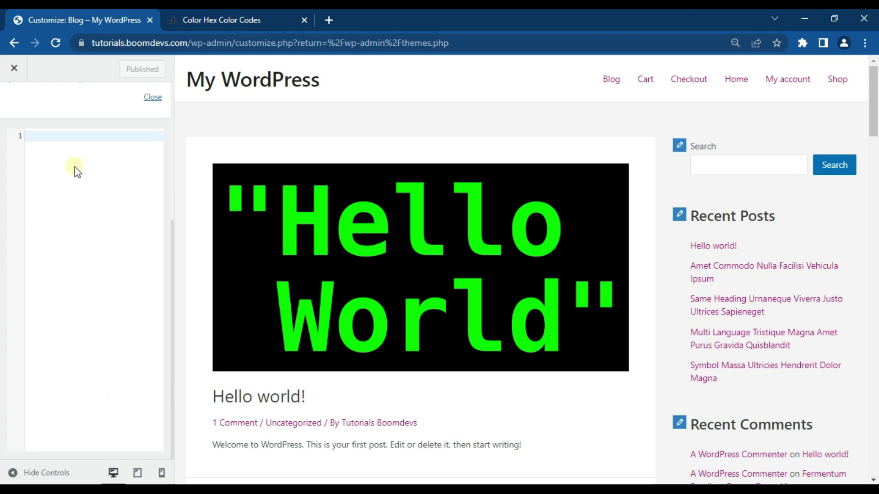
pyautogui.click(75, 142)
pyautogui.write('a {   color: #0c9aa9 }')
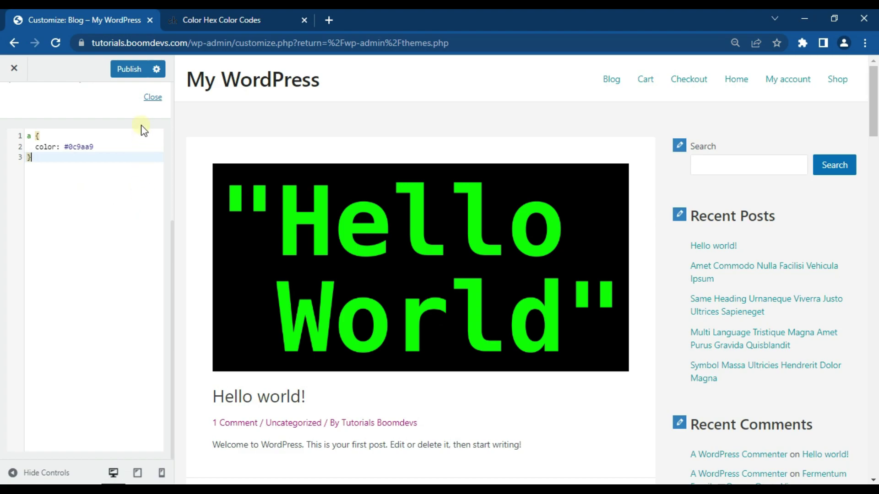
pyautogui.click(139, 72)
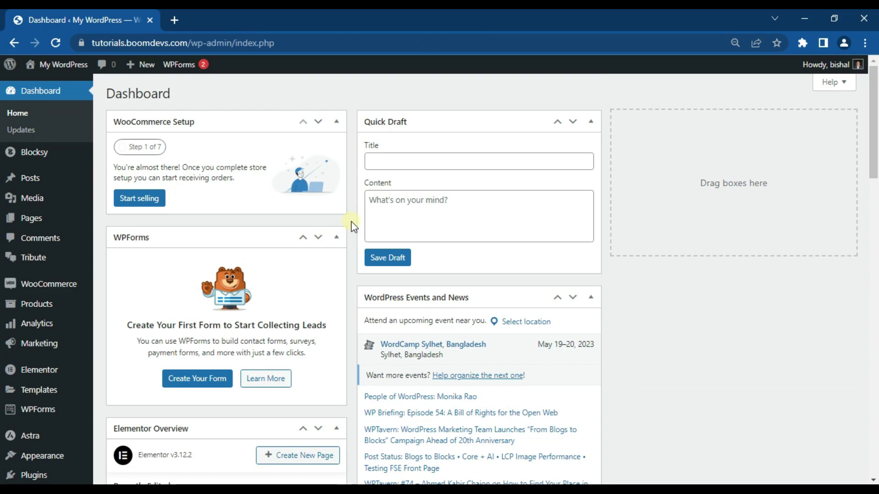
# Step: Open the "Hello world!" post from the posts list for editing with Elementor
pyautogui.click(46, 180)
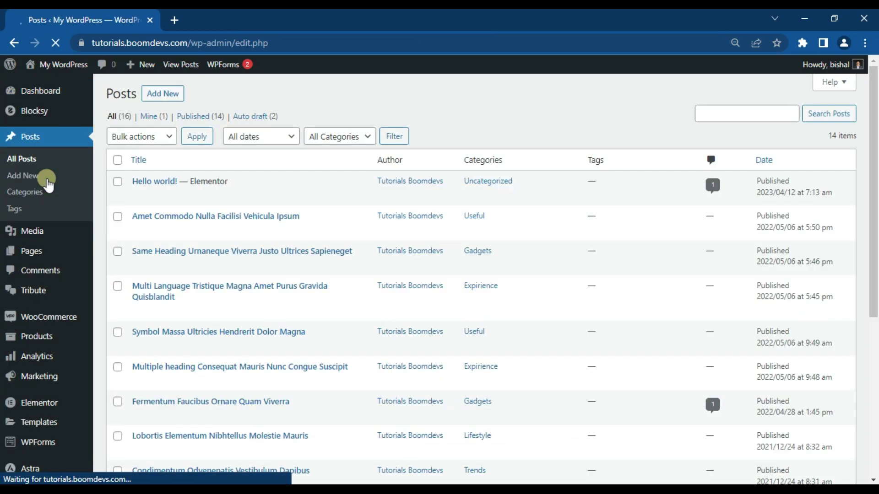
pyautogui.click(160, 182)
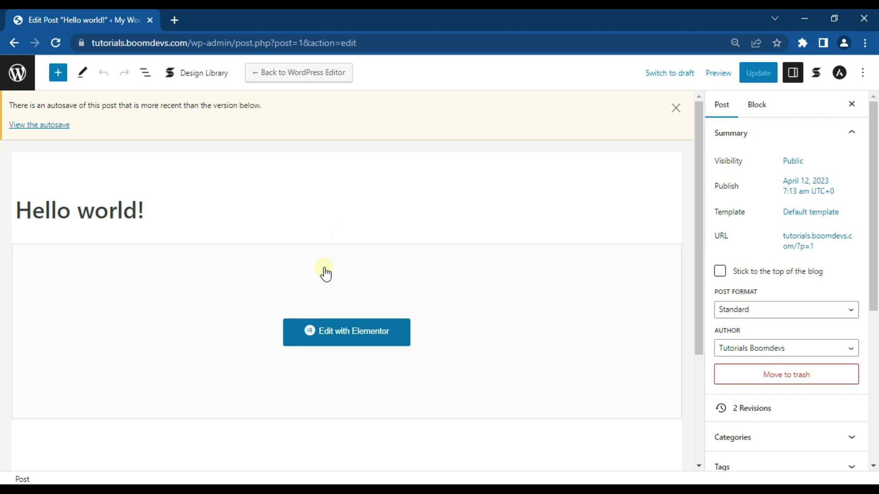
pyautogui.click(342, 344)
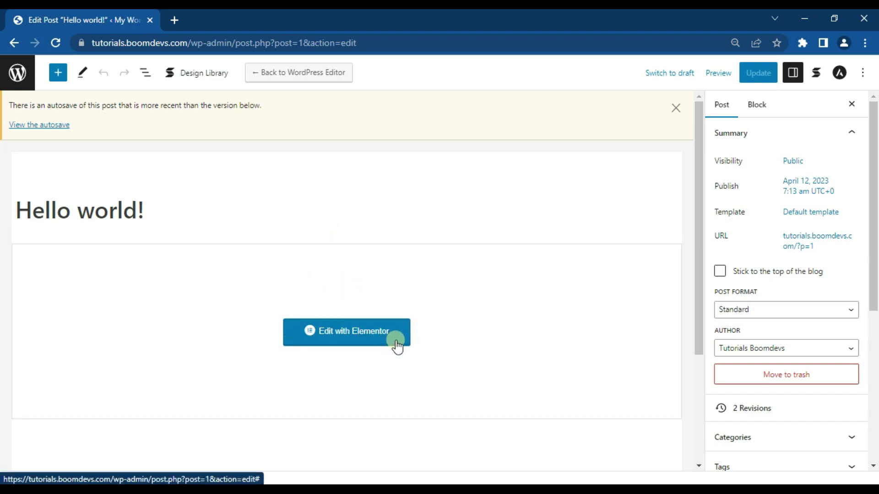
pyautogui.click(399, 334)
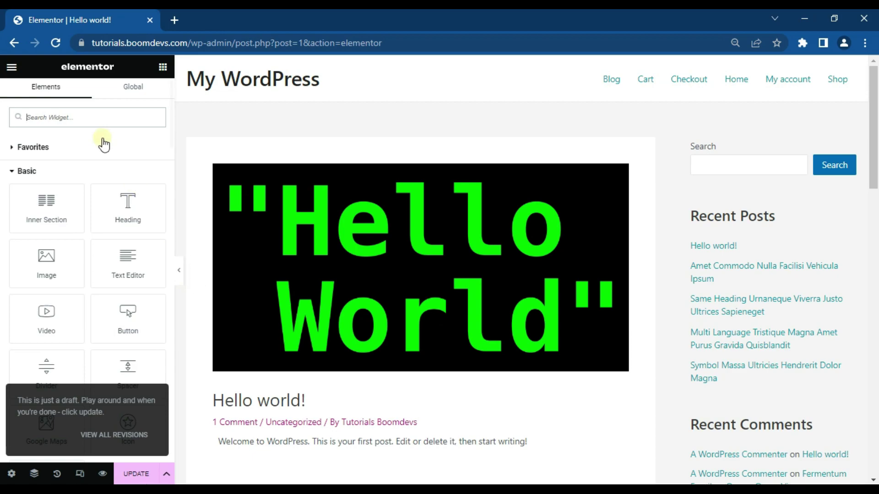
# Step: Open the Typography section of Elementor's Site Settings
pyautogui.click(12, 69)
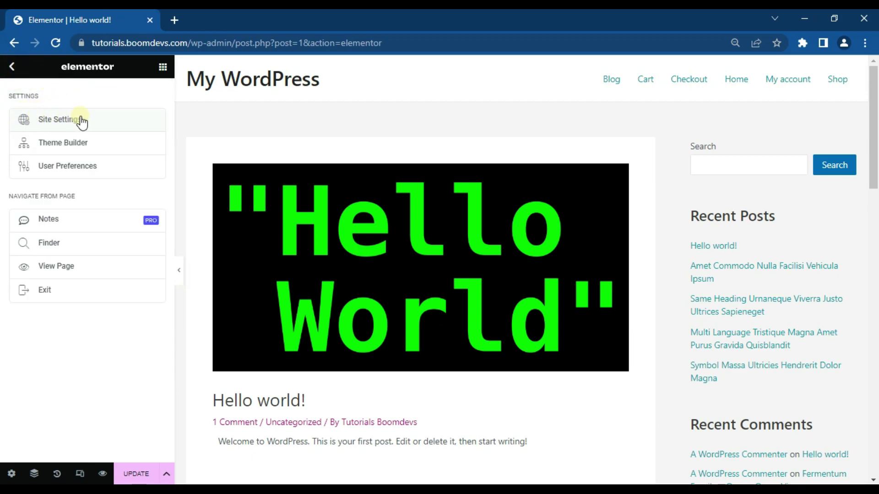
pyautogui.click(97, 120)
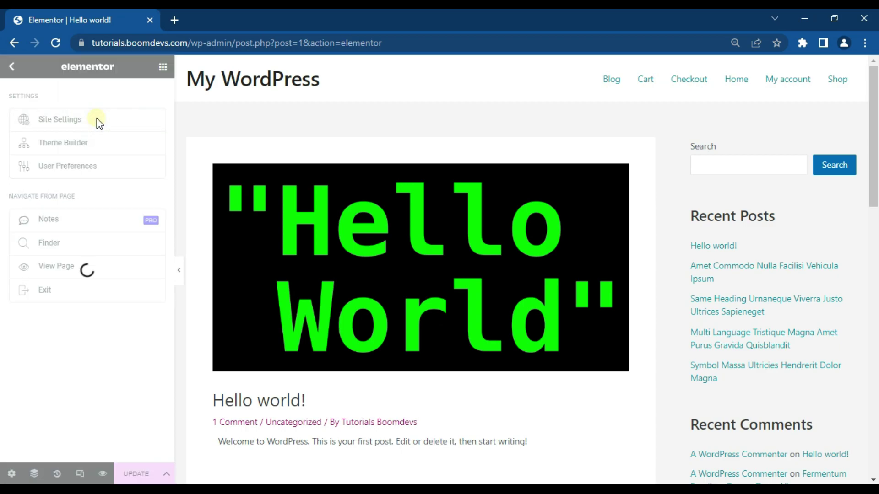
pyautogui.click(101, 198)
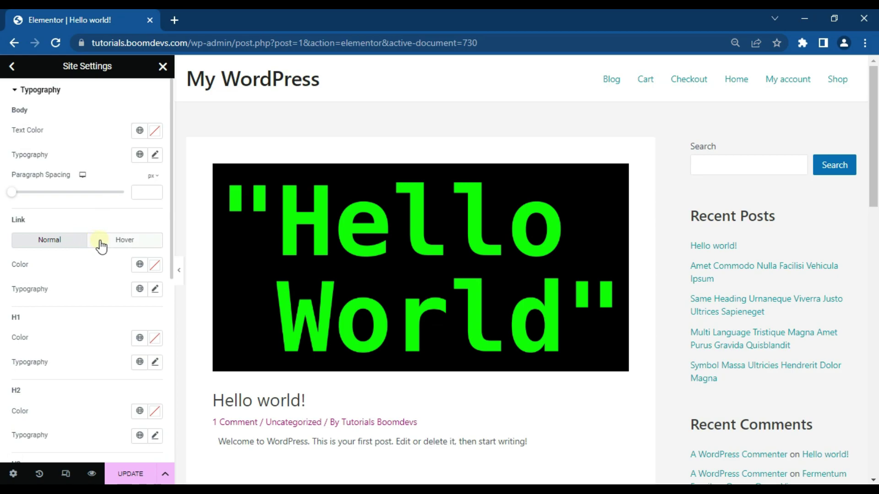
# Step: Set the normal link color to magenta #EF0DDB in the site typography settings
pyautogui.click(70, 245)
pyautogui.click(155, 266)
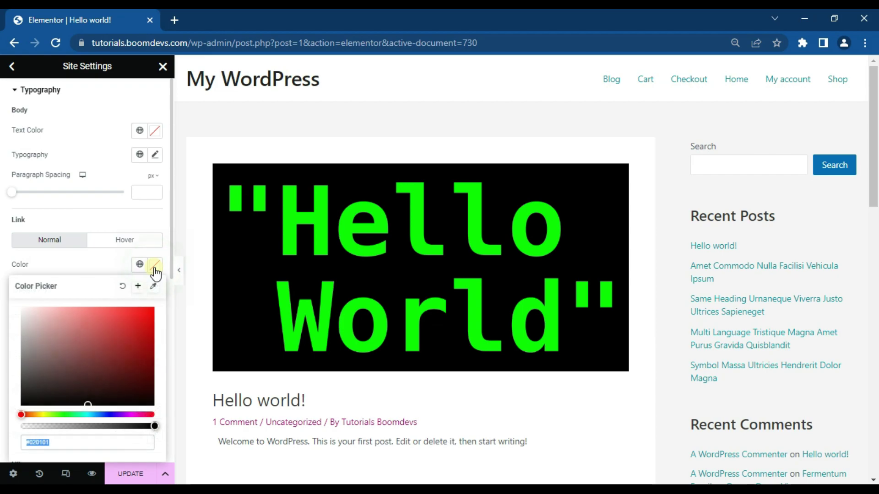
pyautogui.click(43, 414)
pyautogui.click(136, 346)
pyautogui.moveTo(136, 346); pyautogui.dragTo(145, 314)
pyautogui.click(122, 414)
pyautogui.click(147, 414)
pyautogui.moveTo(130, 413)
pyautogui.mouseDown()
pyautogui.moveTo(53, 414)
pyautogui.moveTo(131, 413)
pyautogui.mouseUp()
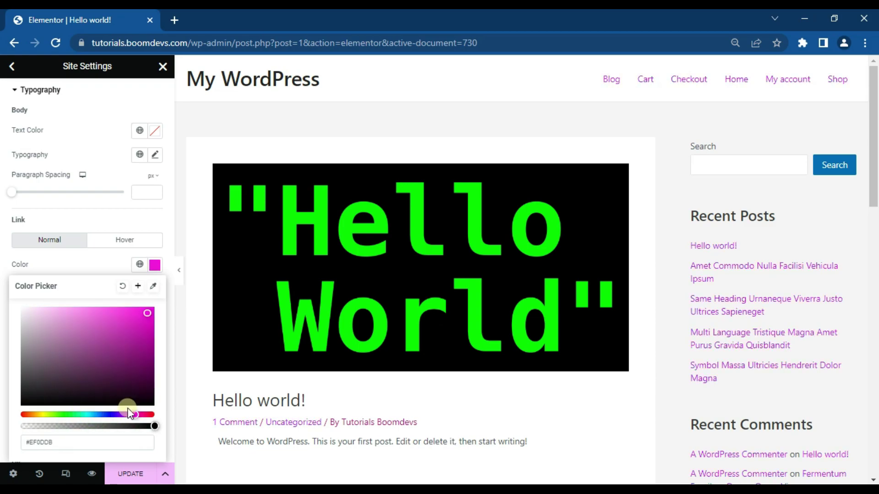
# Step: Set the link hover color to green #0DE60A in the site typography settings and update the site
pyautogui.click(136, 246)
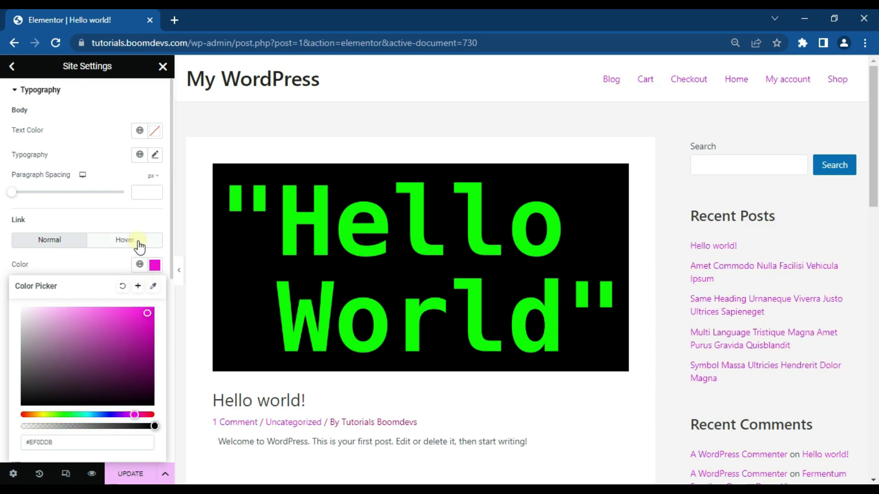
pyautogui.click(137, 244)
pyautogui.click(154, 265)
pyautogui.moveTo(140, 319); pyautogui.dragTo(148, 317)
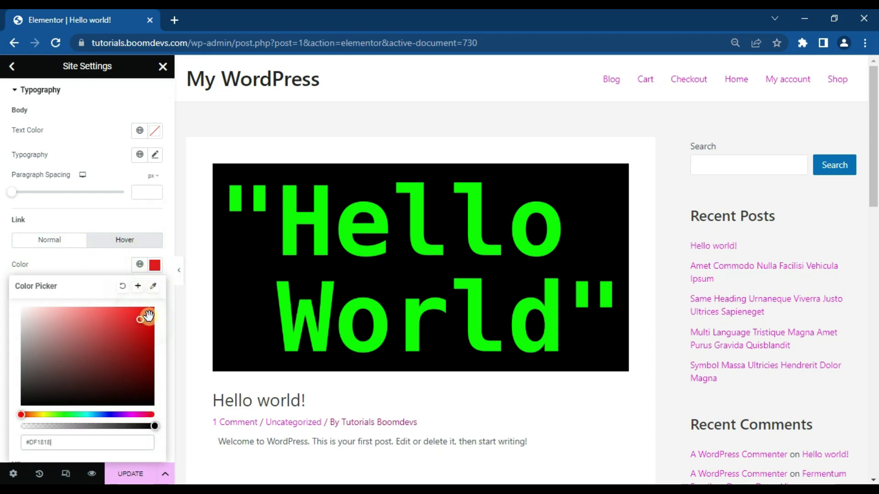
pyautogui.moveTo(103, 414)
pyautogui.mouseDown()
pyautogui.moveTo(59, 416)
pyautogui.moveTo(106, 414)
pyautogui.mouseUp()
pyautogui.moveTo(87, 414); pyautogui.dragTo(65, 414)
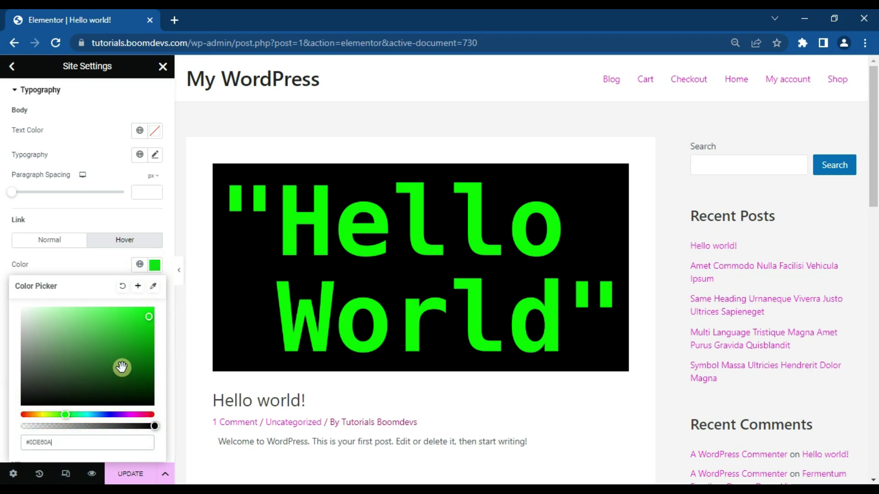
pyautogui.click(134, 472)
pyautogui.click(150, 474)
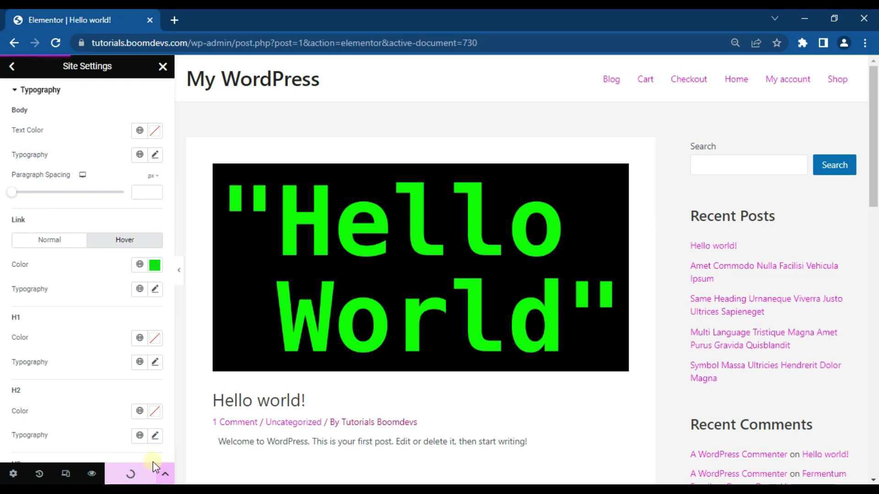